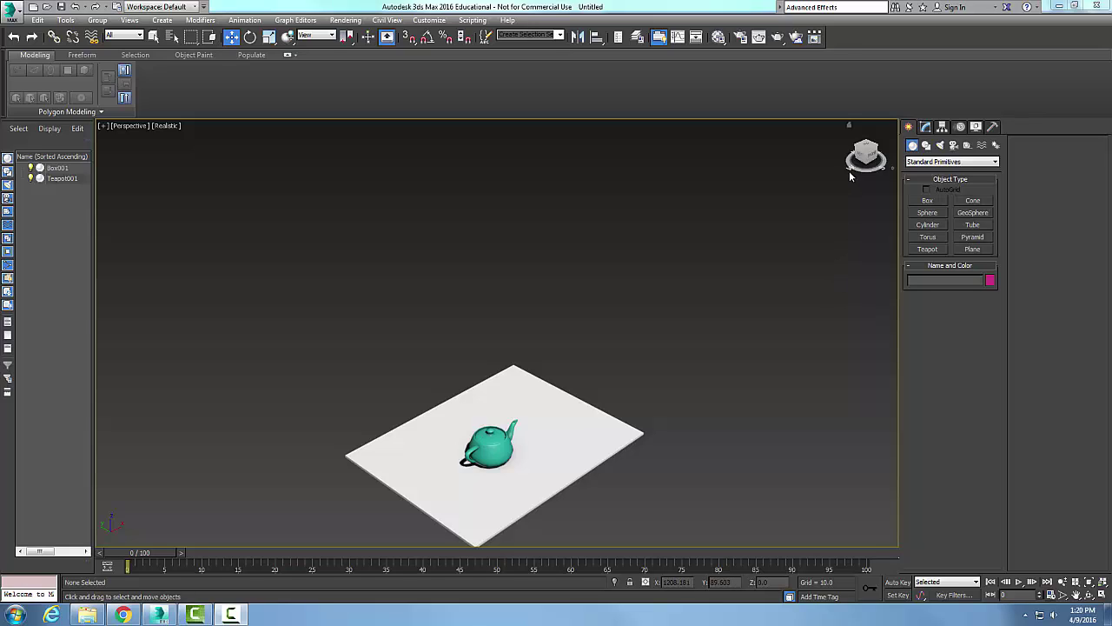
Step: Start creating a Standard Target Direct light from the Lights category
{"action": "left_click", "coordinate": [941, 145]}
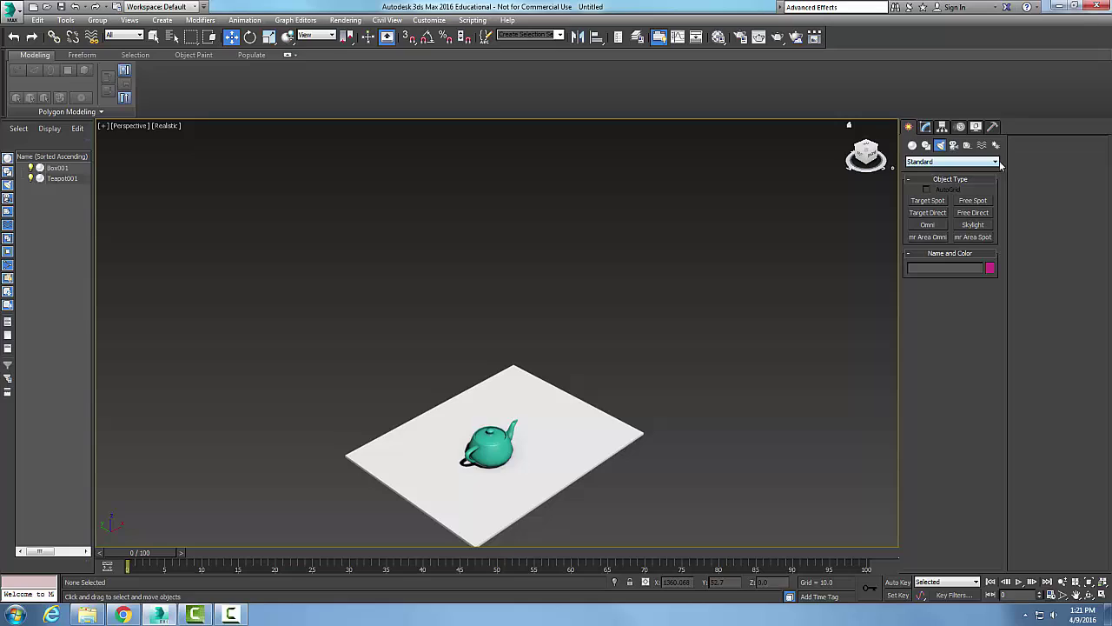
{"action": "left_click", "coordinate": [996, 162]}
{"action": "left_click", "coordinate": [921, 179]}
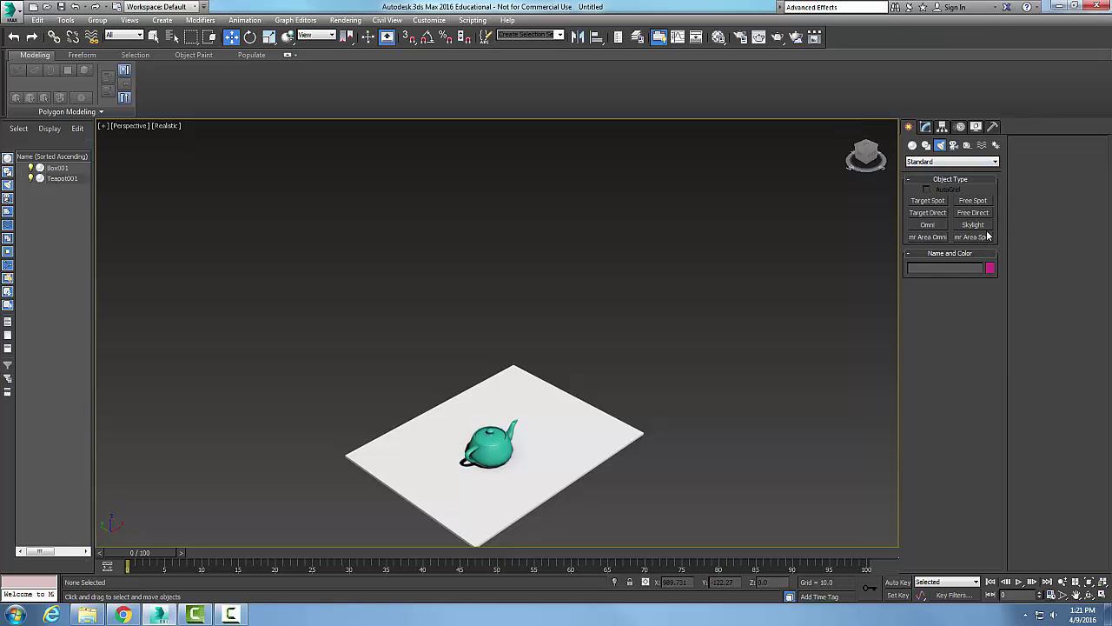
{"action": "left_click", "coordinate": [928, 213]}
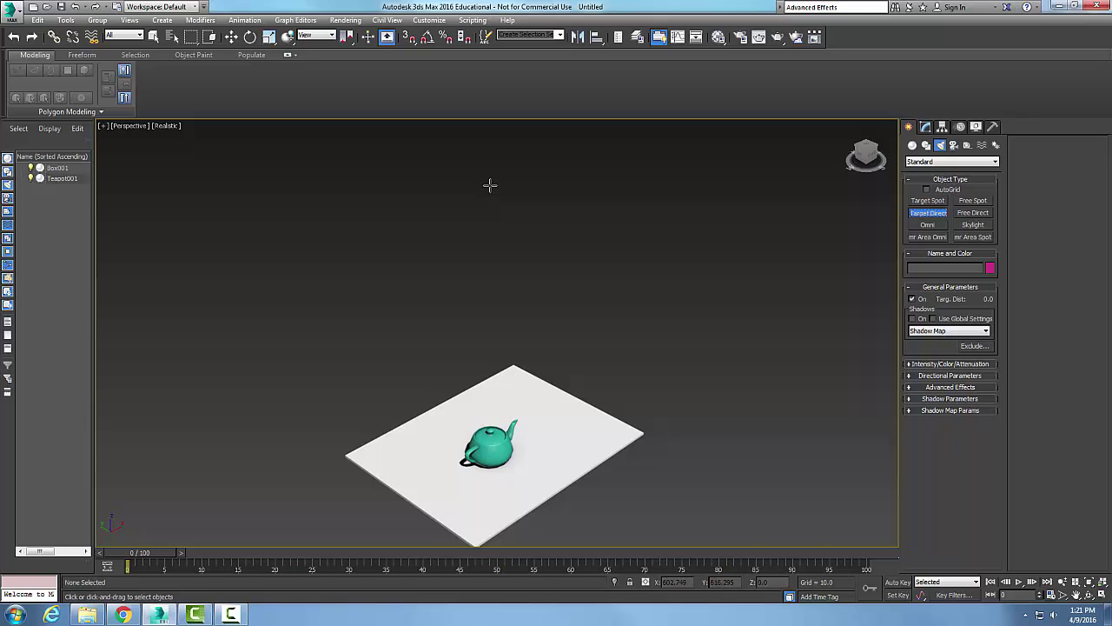
Step: Drag out Direct001 from high above down to its target at the teapot, then deselect it
{"action": "left_click_drag", "start_coordinate": [491, 184], "coordinate": [490, 443]}
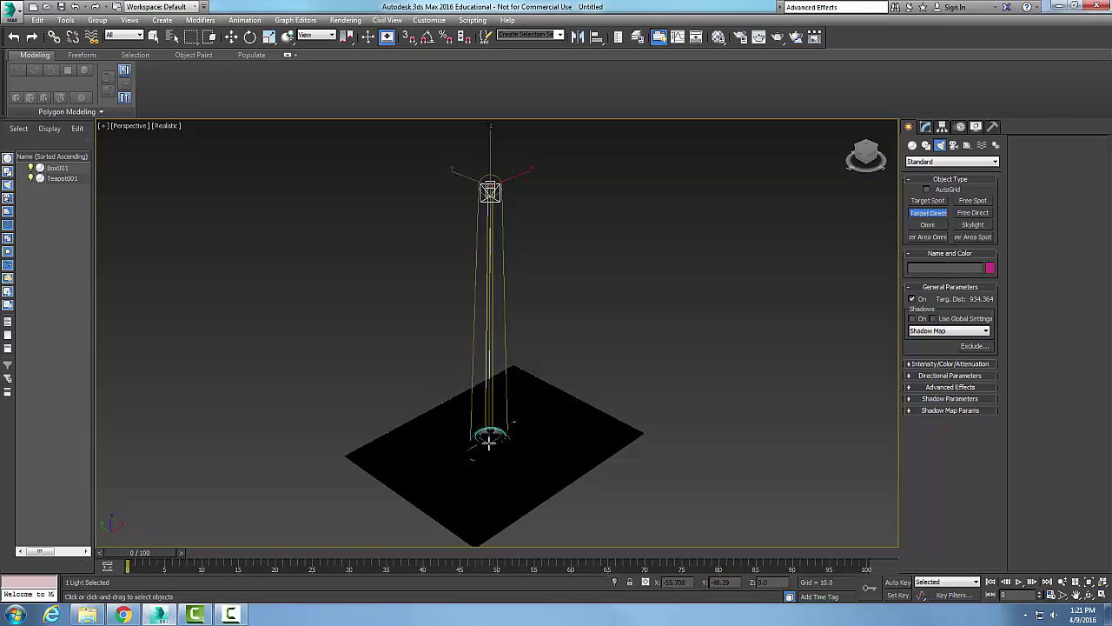
{"action": "left_click_drag", "start_coordinate": [489, 442], "coordinate": [489, 443]}
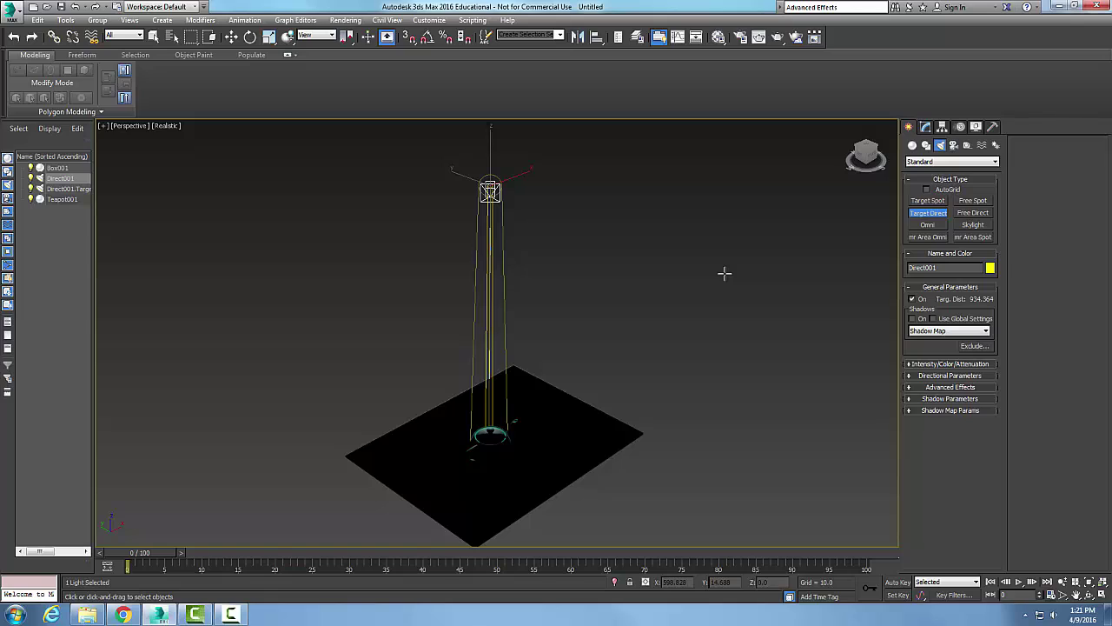
{"action": "key", "text": "w"}
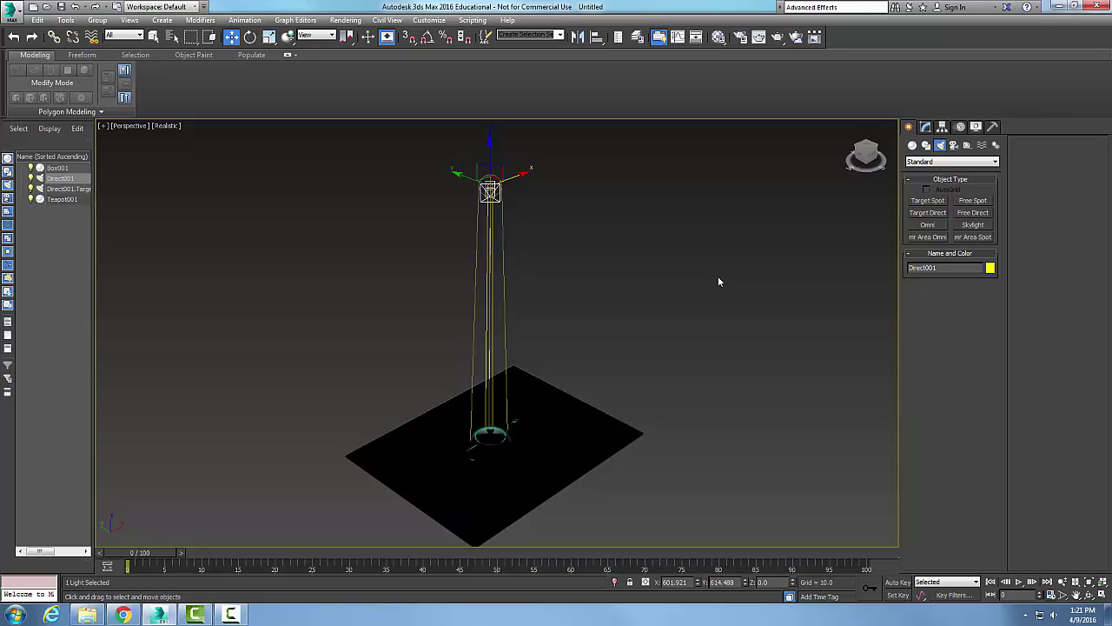
{"action": "left_click", "coordinate": [719, 277]}
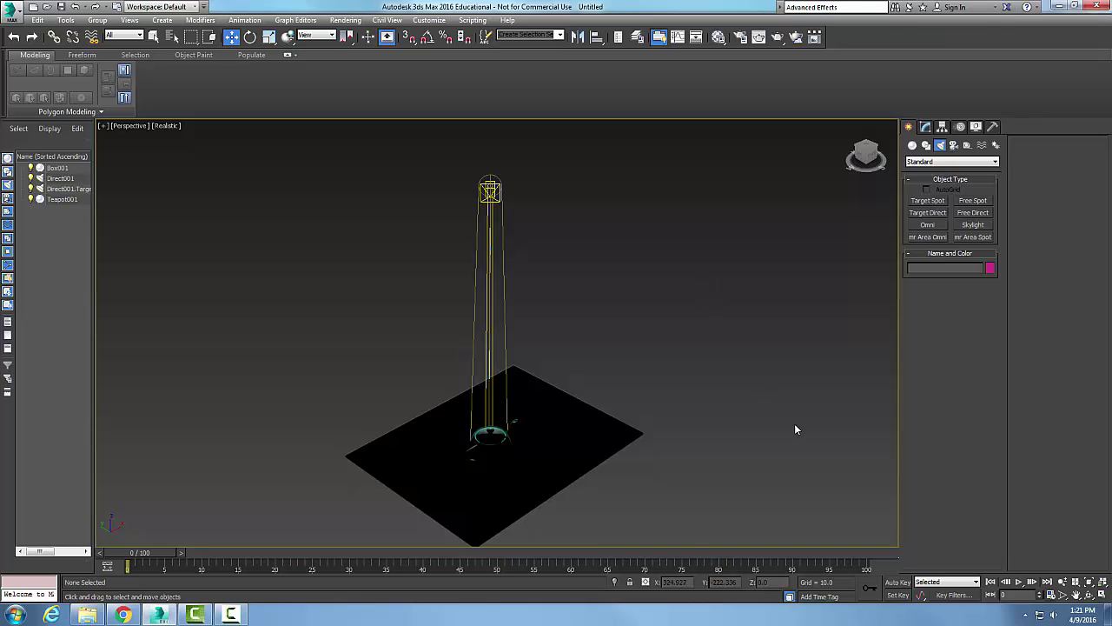
Step: Restore the four viewports, then zoom out and pan the Front view to frame light and teapot
{"action": "left_click", "coordinate": [1104, 597]}
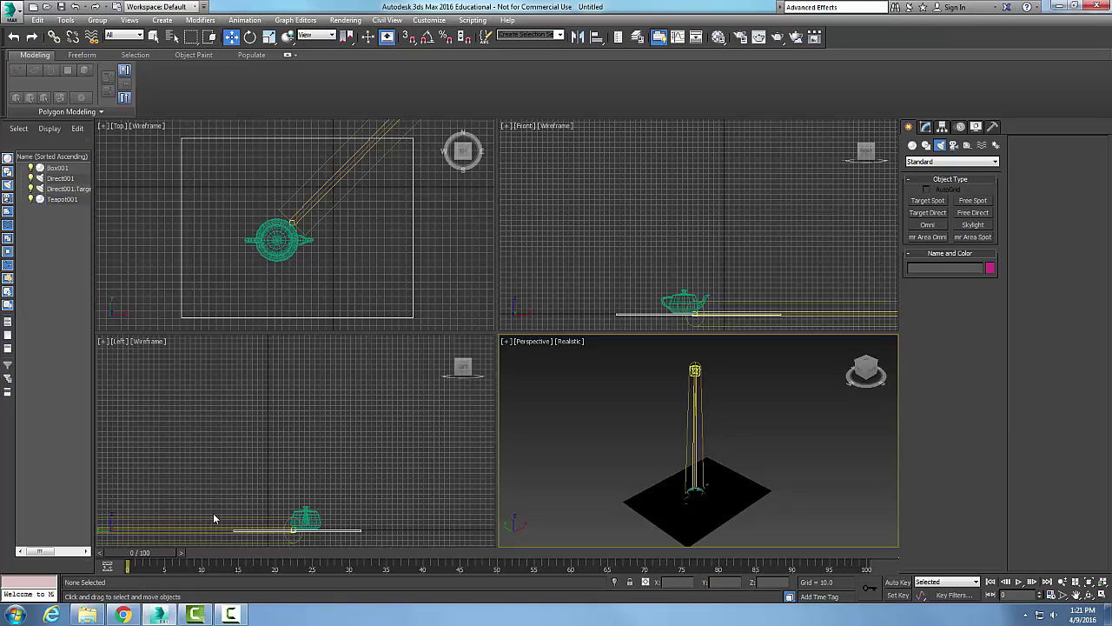
{"action": "scroll", "coordinate": [629, 237], "scroll_direction": "down", "scroll_amount": 3}
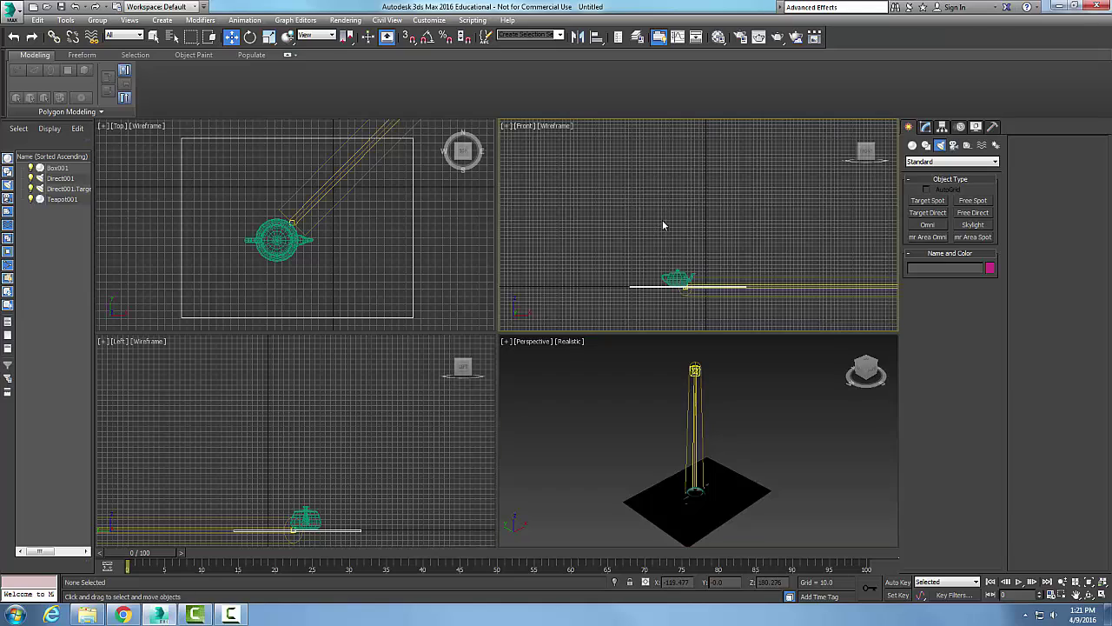
{"action": "scroll", "coordinate": [689, 215], "scroll_direction": "down", "scroll_amount": 2}
{"action": "middle_click_drag", "start_coordinate": [710, 215], "coordinate": [672, 225]}
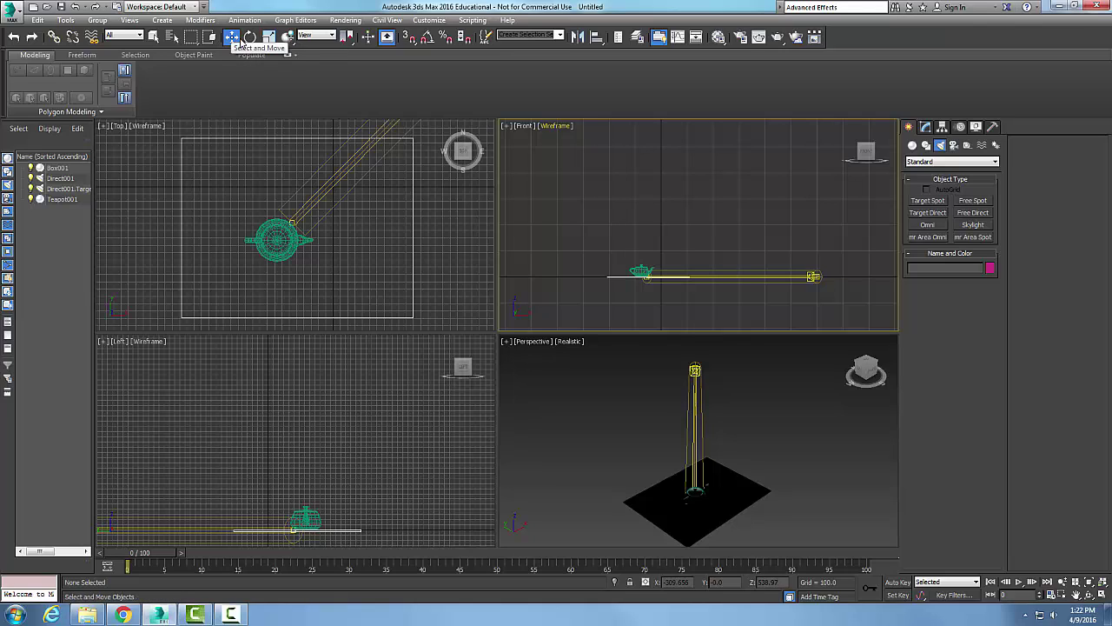
Step: Tilt the directional light in the Front view with Select and Rotate
{"action": "left_click", "coordinate": [250, 38]}
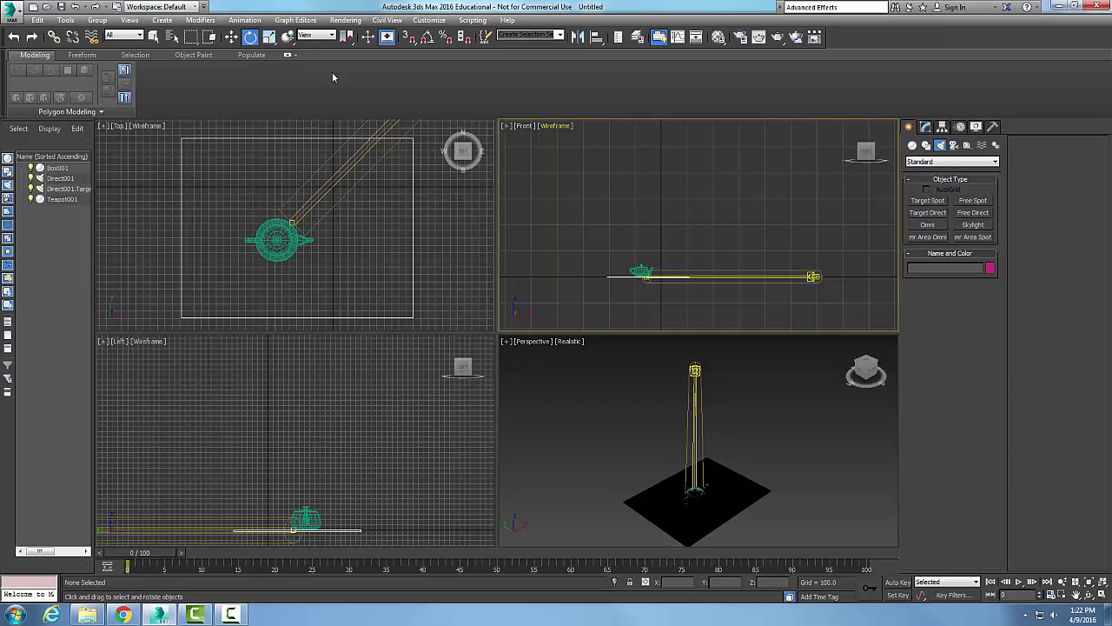
{"action": "left_click", "coordinate": [741, 276]}
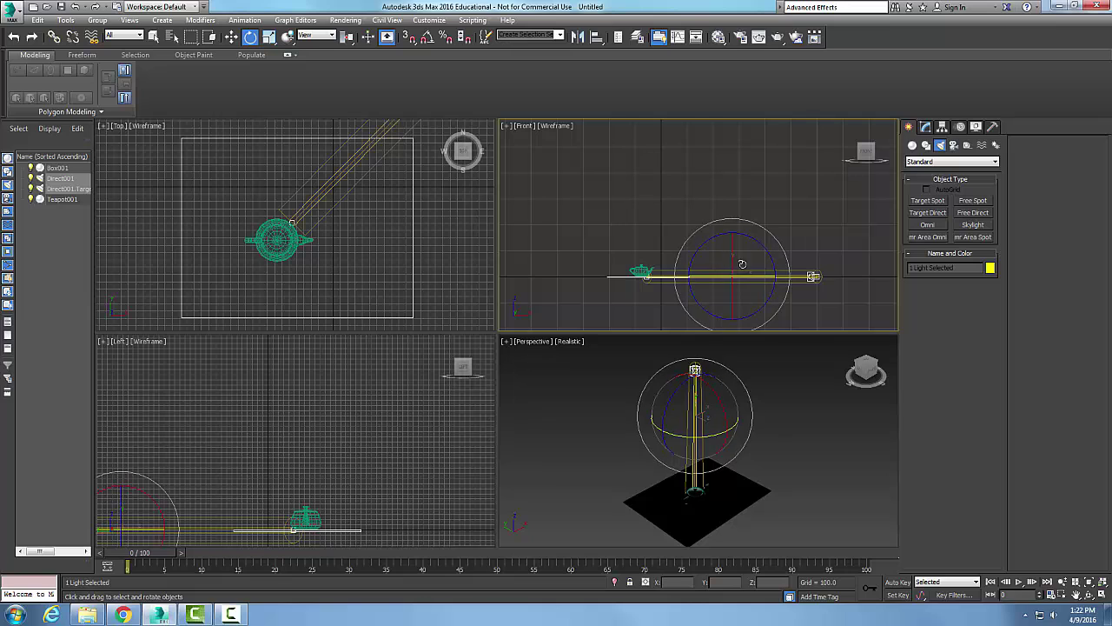
{"action": "left_click_drag", "start_coordinate": [767, 250], "coordinate": [688, 260]}
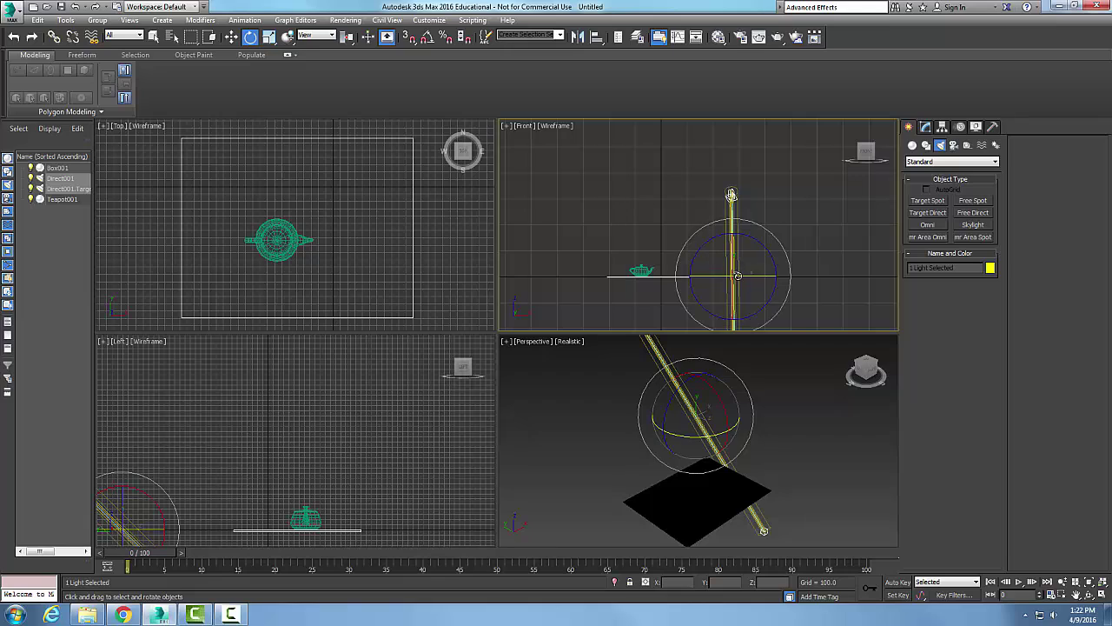
Step: Raise Direct001 higher and slide it over the teapot
{"action": "left_click", "coordinate": [231, 38]}
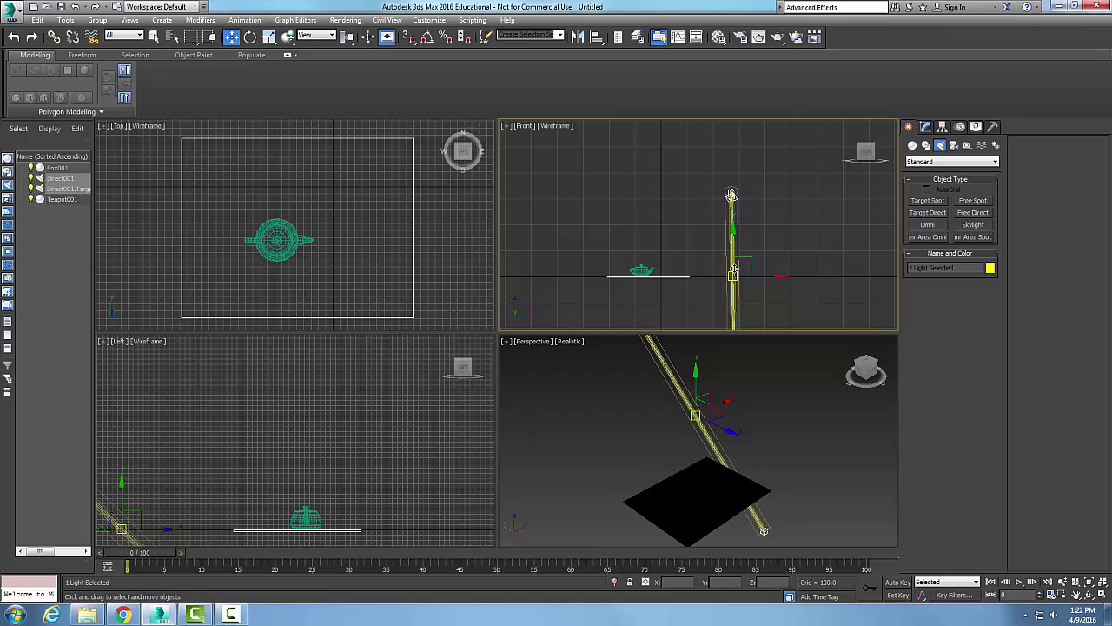
{"action": "left_click_drag", "start_coordinate": [731, 195], "coordinate": [731, 107]}
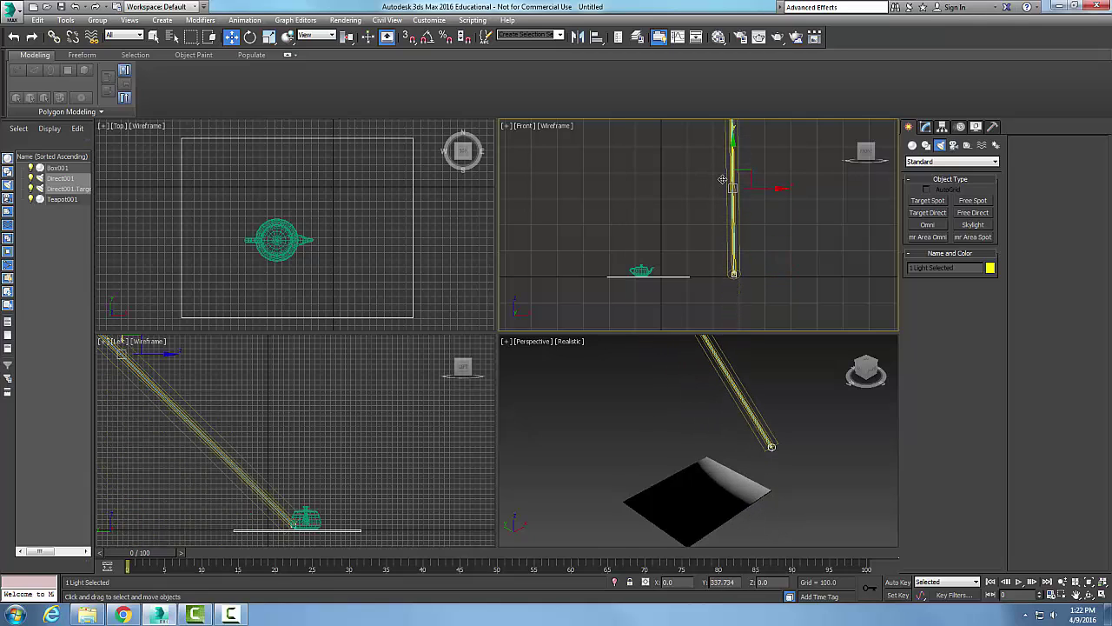
{"action": "left_click_drag", "start_coordinate": [755, 188], "coordinate": [662, 194]}
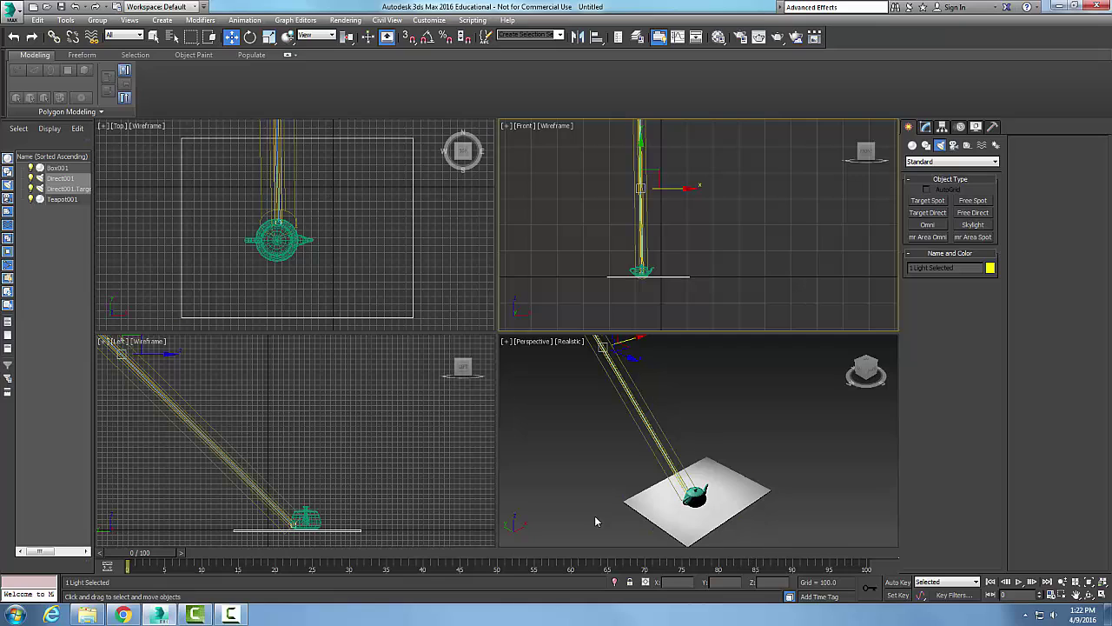
Step: Maximize the Perspective view, orbit to see the whole beam, and nudge the light slightly
{"action": "left_click", "coordinate": [843, 489]}
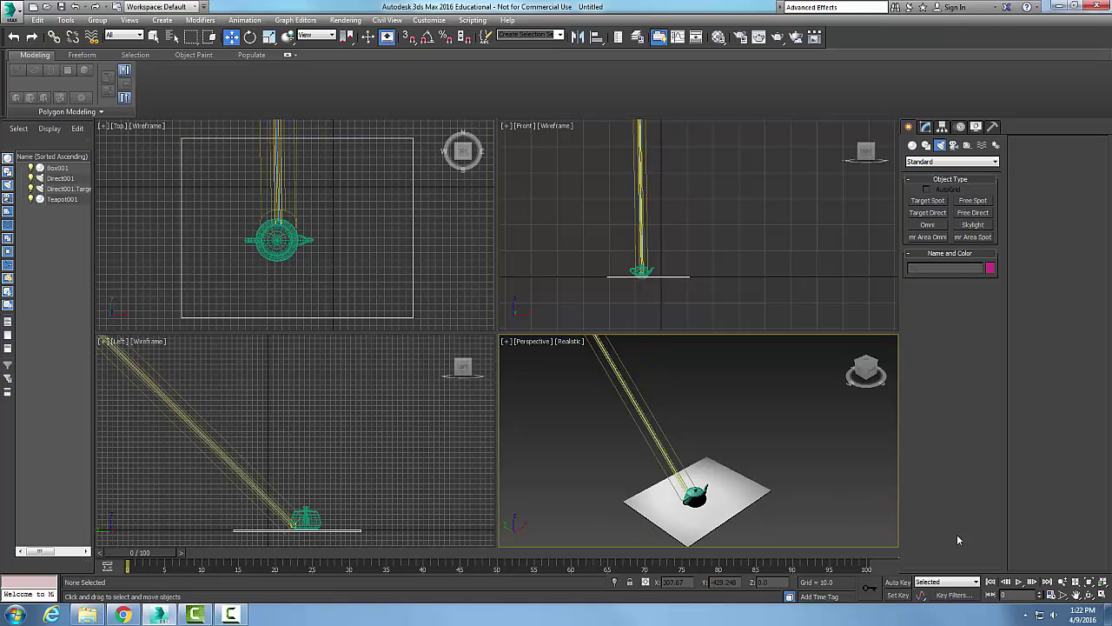
{"action": "left_click", "coordinate": [1104, 596]}
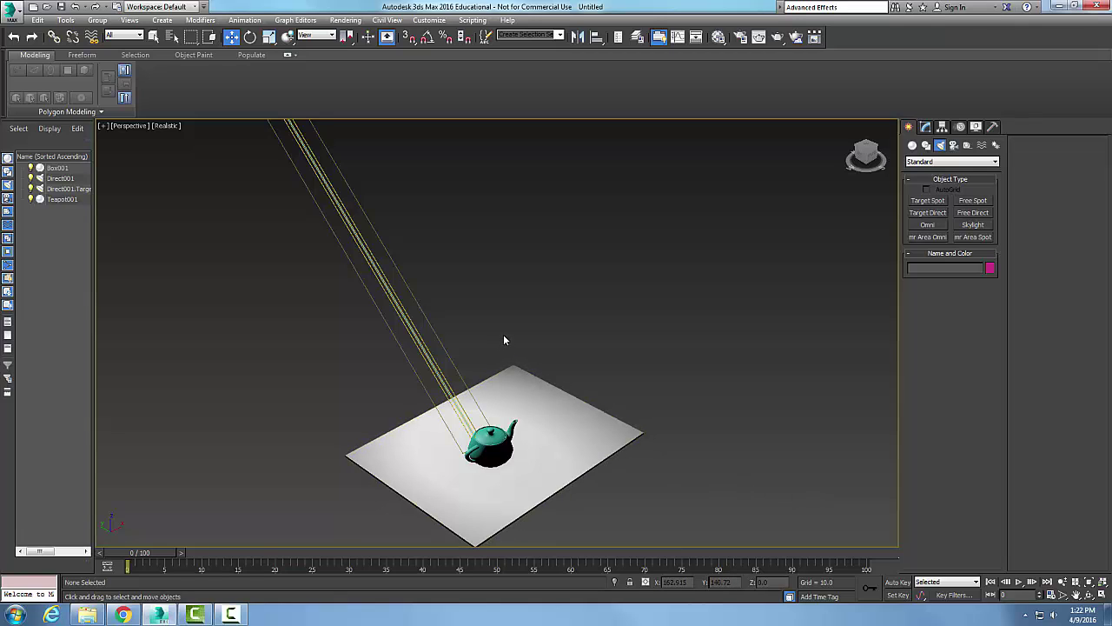
{"action": "scroll", "coordinate": [504, 339], "scroll_direction": "down", "scroll_amount": 3}
{"action": "middle_click_drag", "start_coordinate": [504, 340], "coordinate": [542, 342], "text": "alt"}
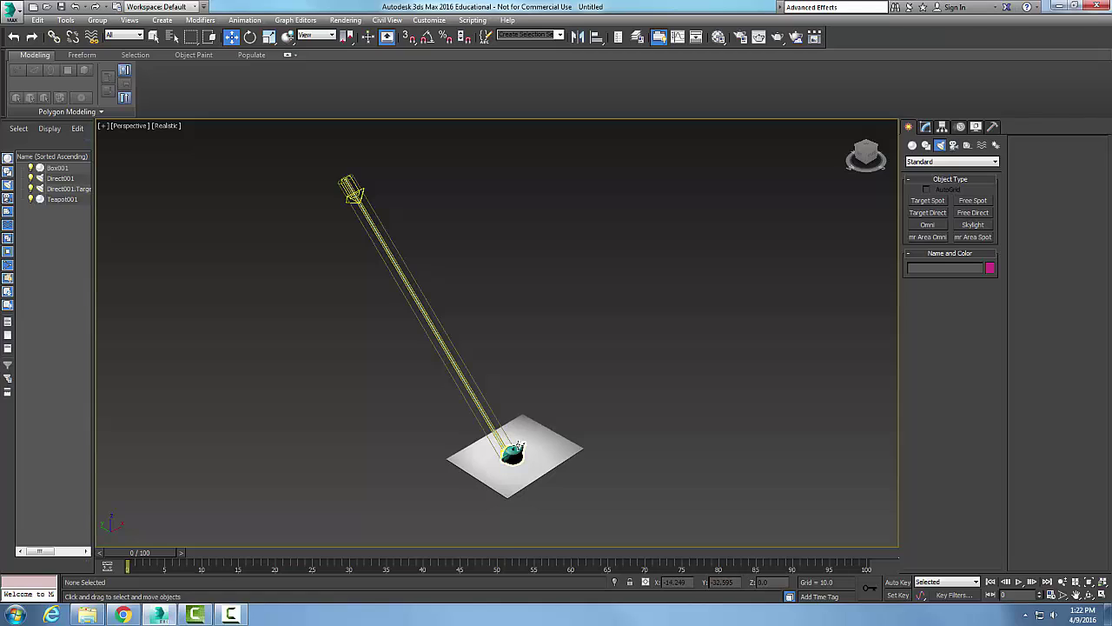
{"action": "left_click", "coordinate": [354, 192]}
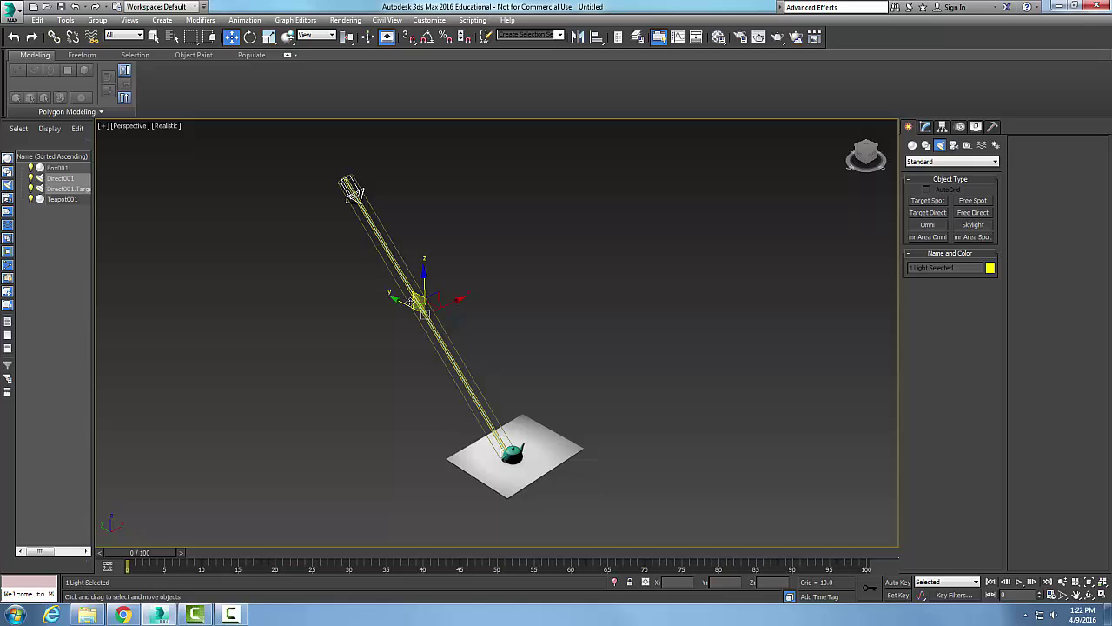
{"action": "left_click_drag", "start_coordinate": [352, 193], "coordinate": [354, 226]}
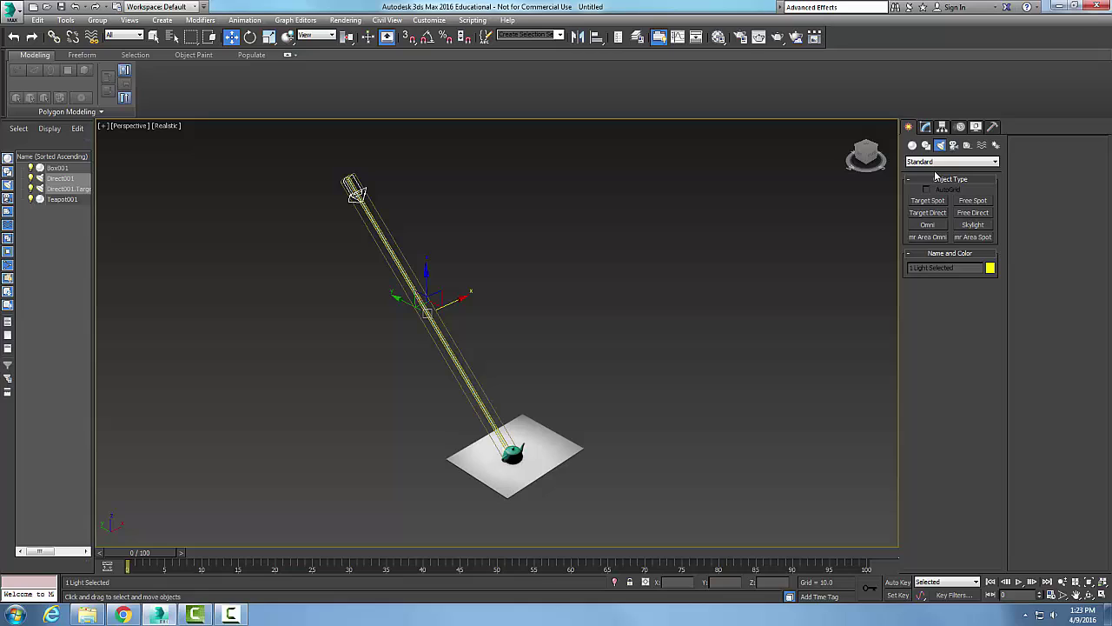
Step: Set Direct001's Falloff/Field to 30, keeping the hotspot at 5
{"action": "left_click", "coordinate": [926, 128]}
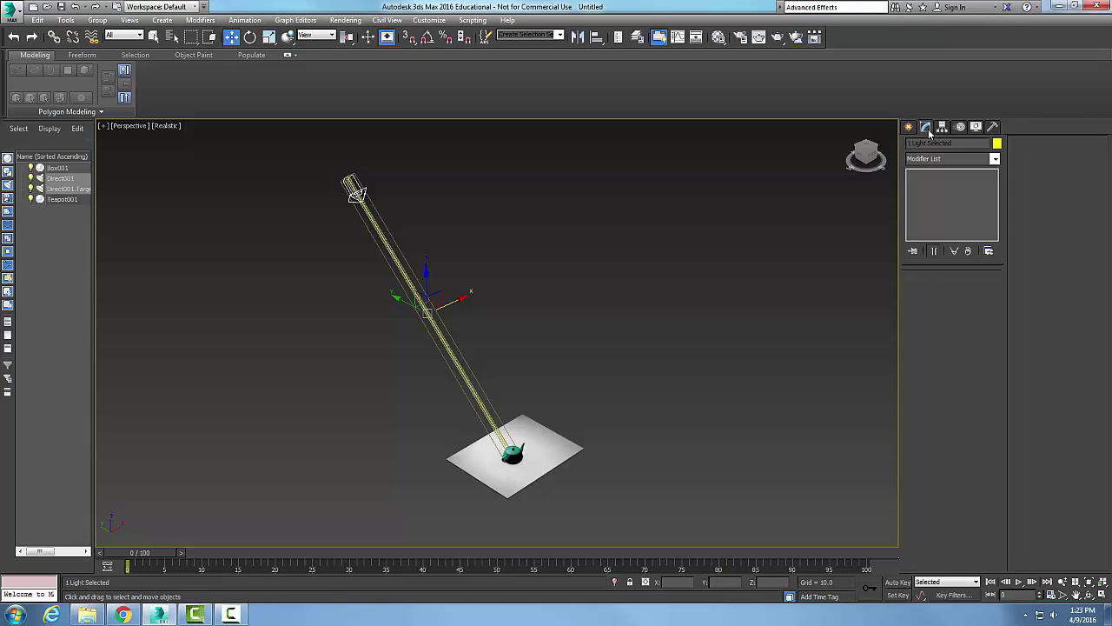
{"action": "left_click", "coordinate": [355, 192]}
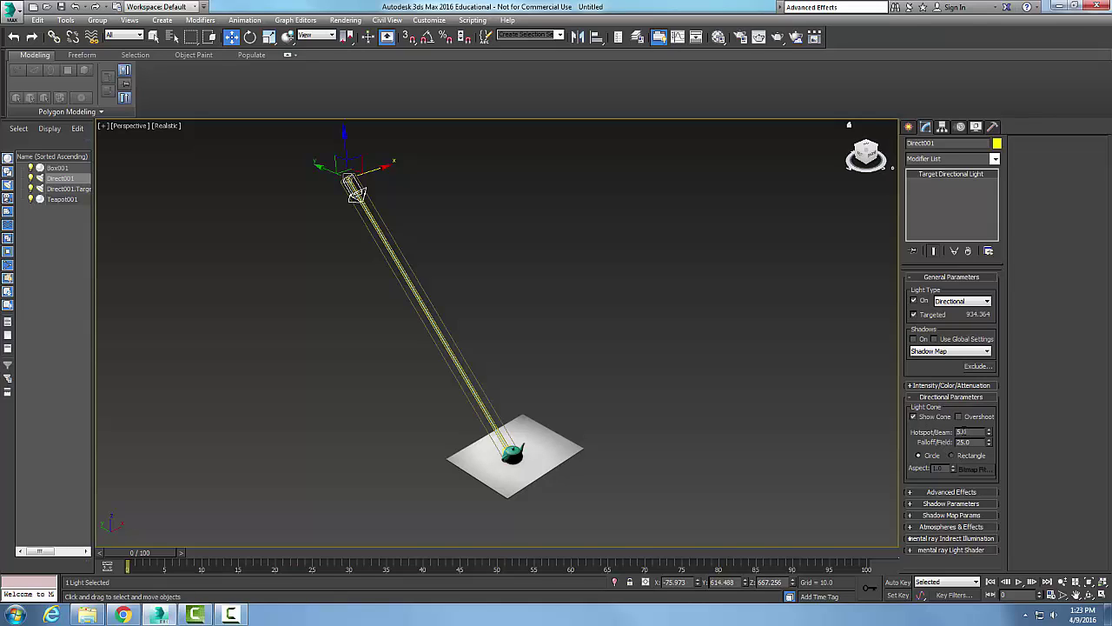
{"action": "left_click", "coordinate": [967, 441]}
{"action": "left_click_drag", "start_coordinate": [977, 443], "coordinate": [955, 442]}
{"action": "type", "text": "30"}
{"action": "key", "text": "Return"}
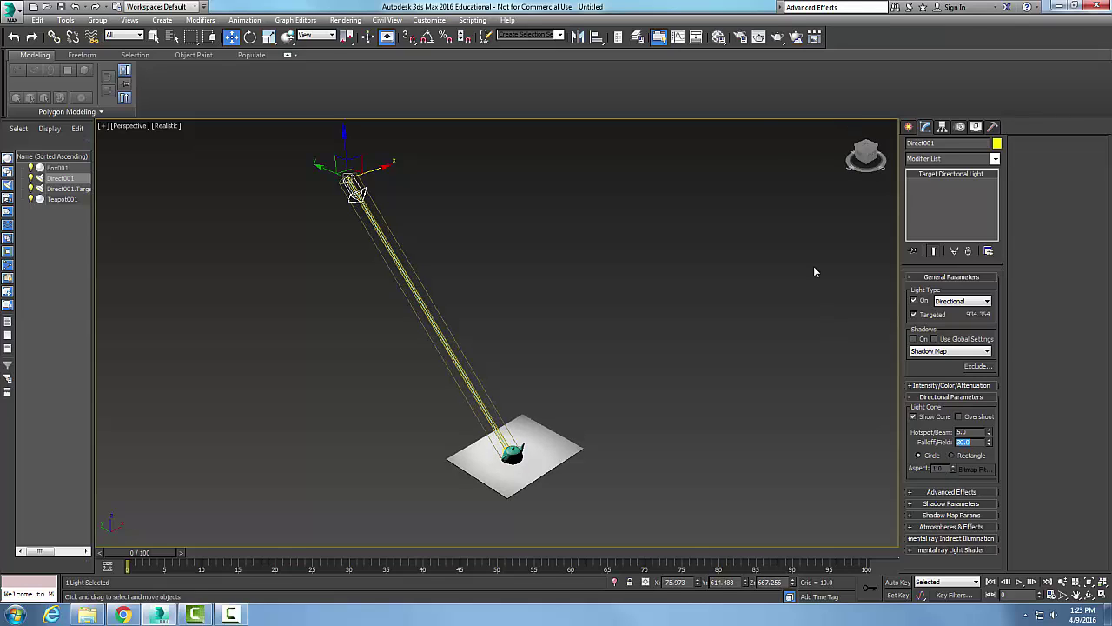
Step: Test-render, lower the light toward the teapot, and render again to check the lit circle
{"action": "left_click", "coordinate": [778, 40]}
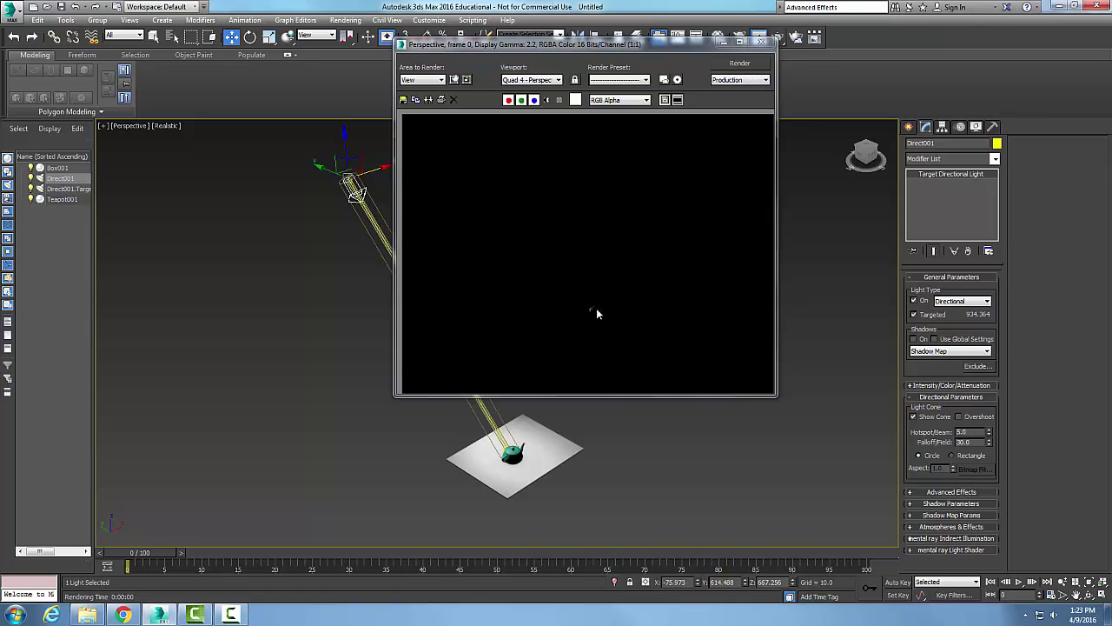
{"action": "left_click", "coordinate": [765, 43]}
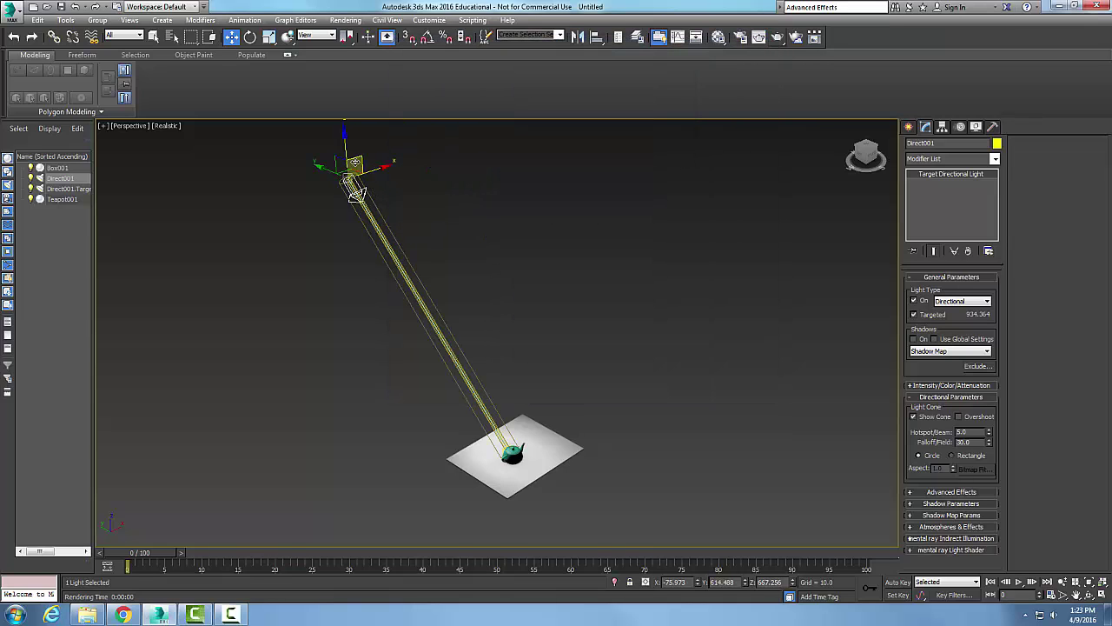
{"action": "left_click_drag", "start_coordinate": [355, 162], "coordinate": [360, 209]}
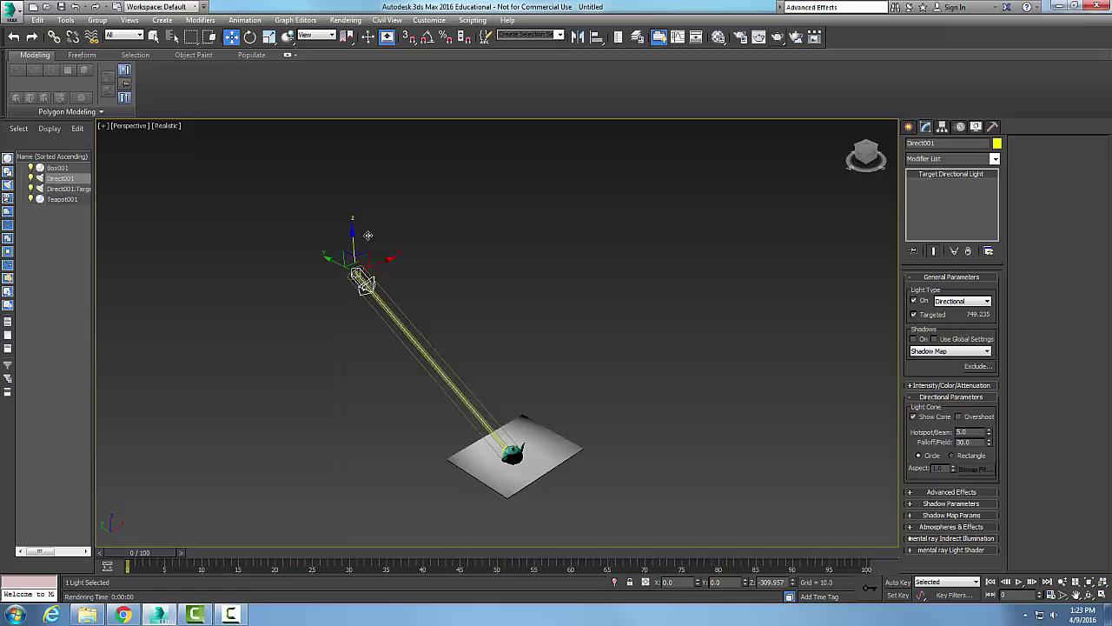
{"action": "left_click_drag", "start_coordinate": [363, 282], "coordinate": [474, 442]}
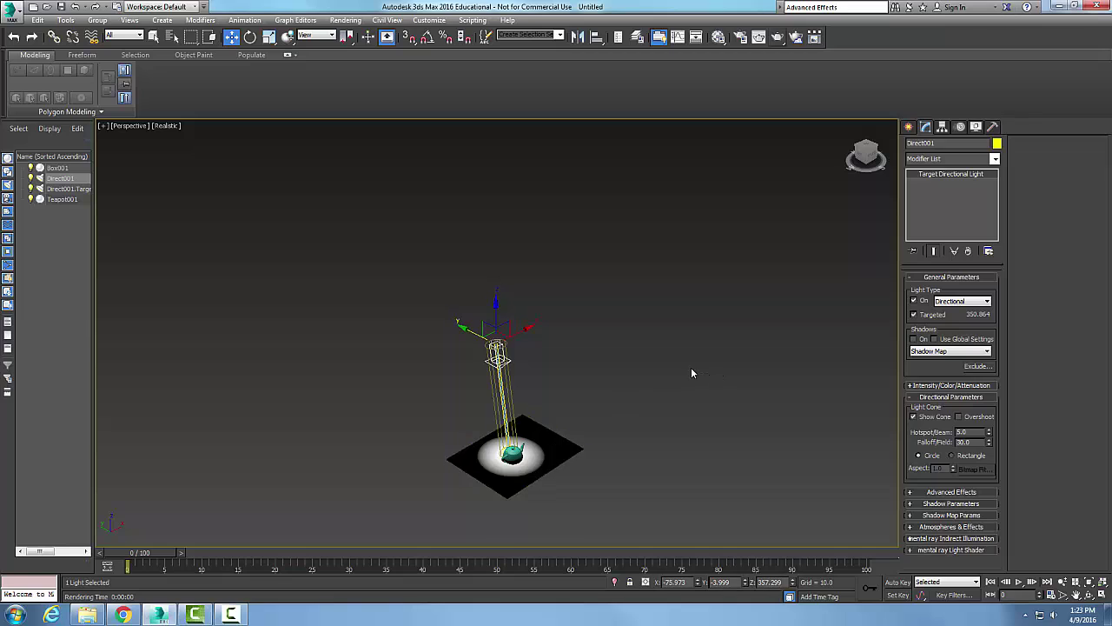
{"action": "left_click", "coordinate": [778, 37]}
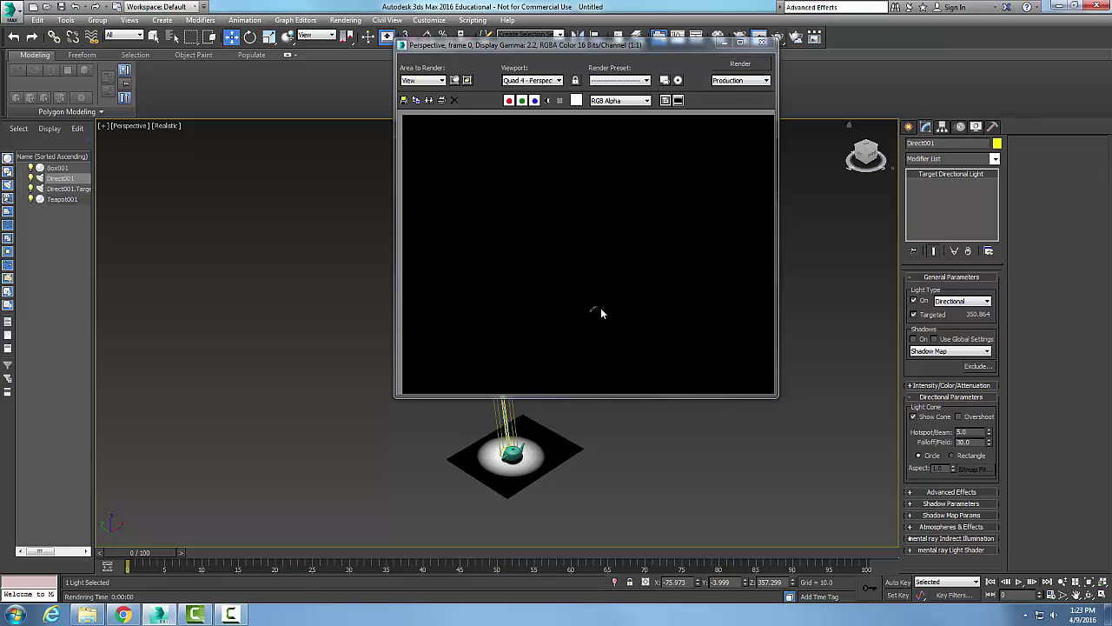
{"action": "left_click", "coordinate": [761, 42]}
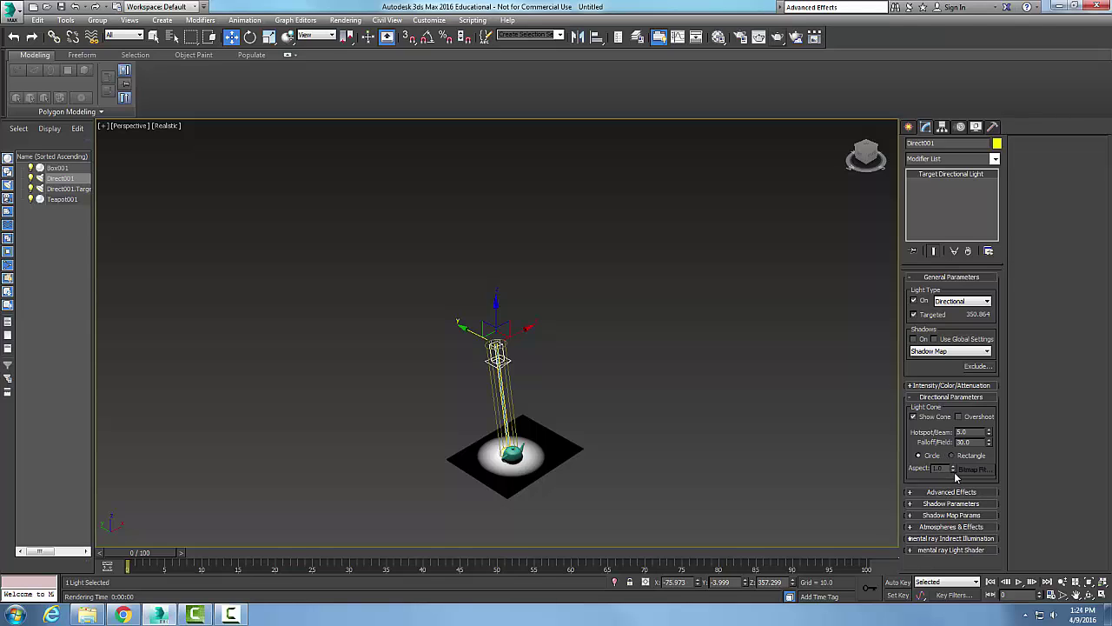
Step: Set the light's Multiplier to 3 and test-render the brighter scene
{"action": "left_click", "coordinate": [916, 386]}
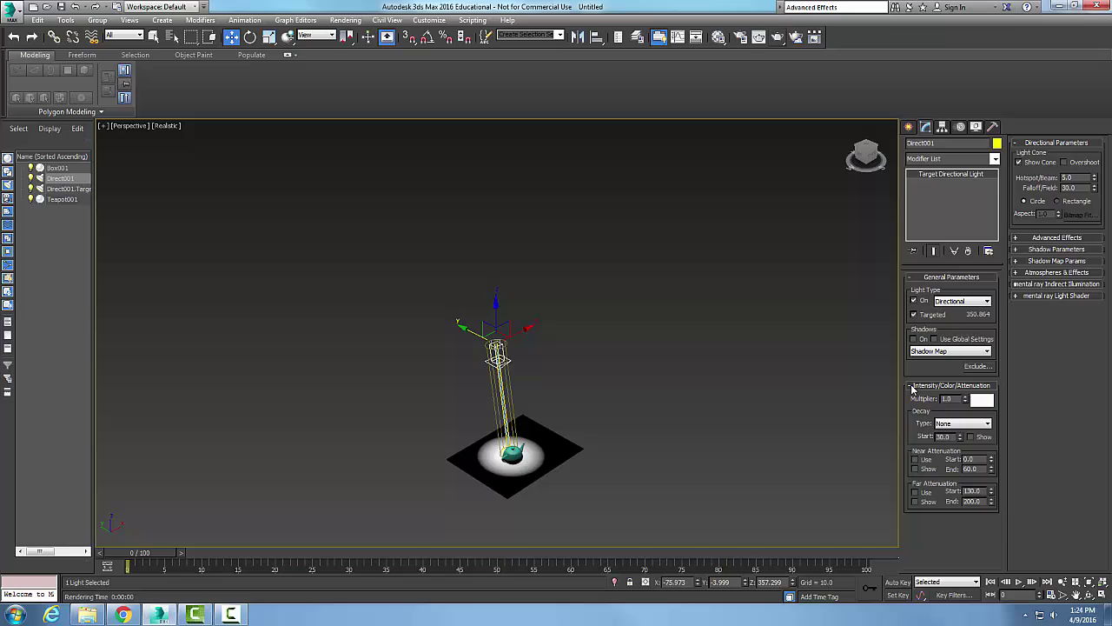
{"action": "double_click", "coordinate": [948, 398]}
{"action": "type", "text": "3"}
{"action": "key", "text": "Return"}
{"action": "left_click", "coordinate": [778, 38]}
Step: Pan and zoom the viewport in on the teapot and its light spot
{"action": "middle_click_drag", "start_coordinate": [589, 420], "coordinate": [618, 293]}
{"action": "scroll", "coordinate": [575, 348], "scroll_direction": "up", "scroll_amount": 10}
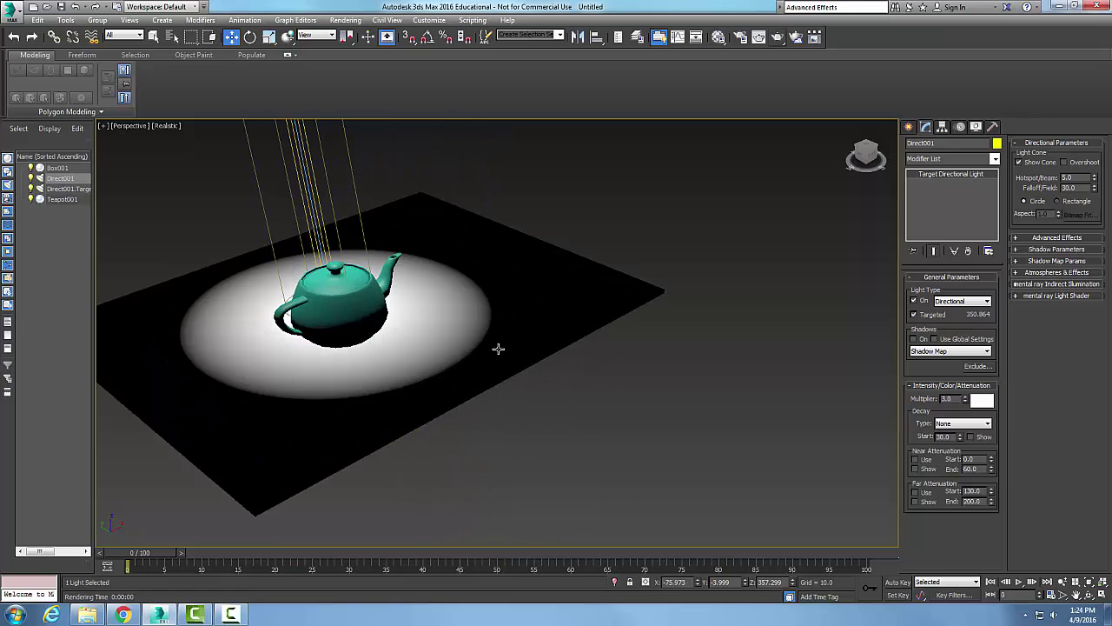
{"action": "scroll", "coordinate": [641, 365], "scroll_direction": "up", "scroll_amount": 5}
{"action": "middle_click_drag", "start_coordinate": [430, 356], "coordinate": [618, 385]}
{"action": "scroll", "coordinate": [603, 367], "scroll_direction": "up", "scroll_amount": 5}
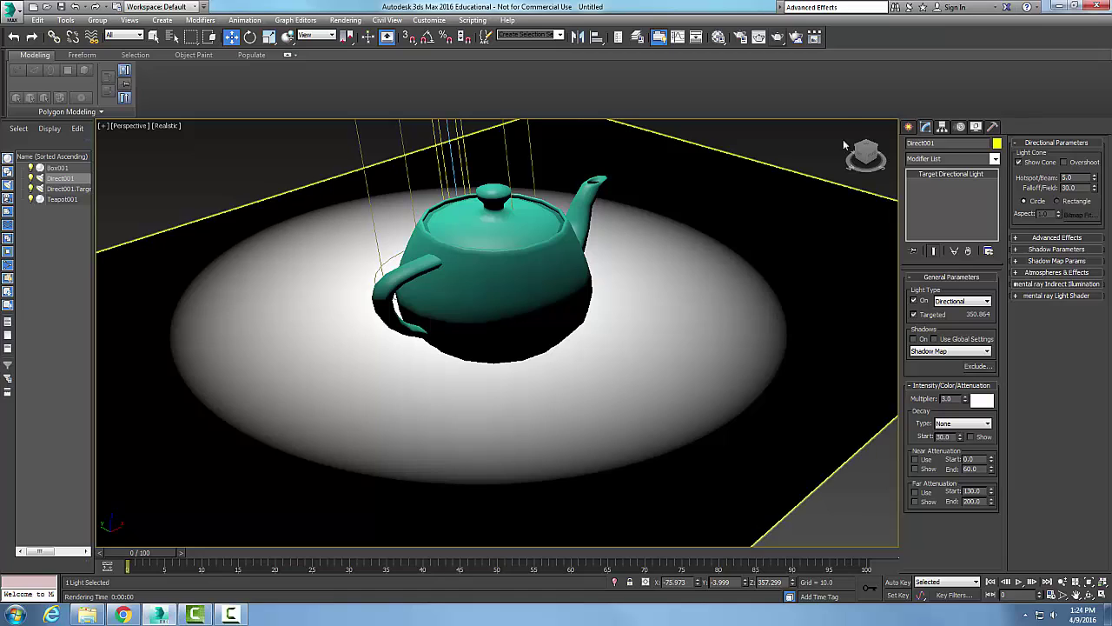
Step: Test-render, then move Direct001 directly above the teapot to centre the lit circle
{"action": "left_click", "coordinate": [777, 38]}
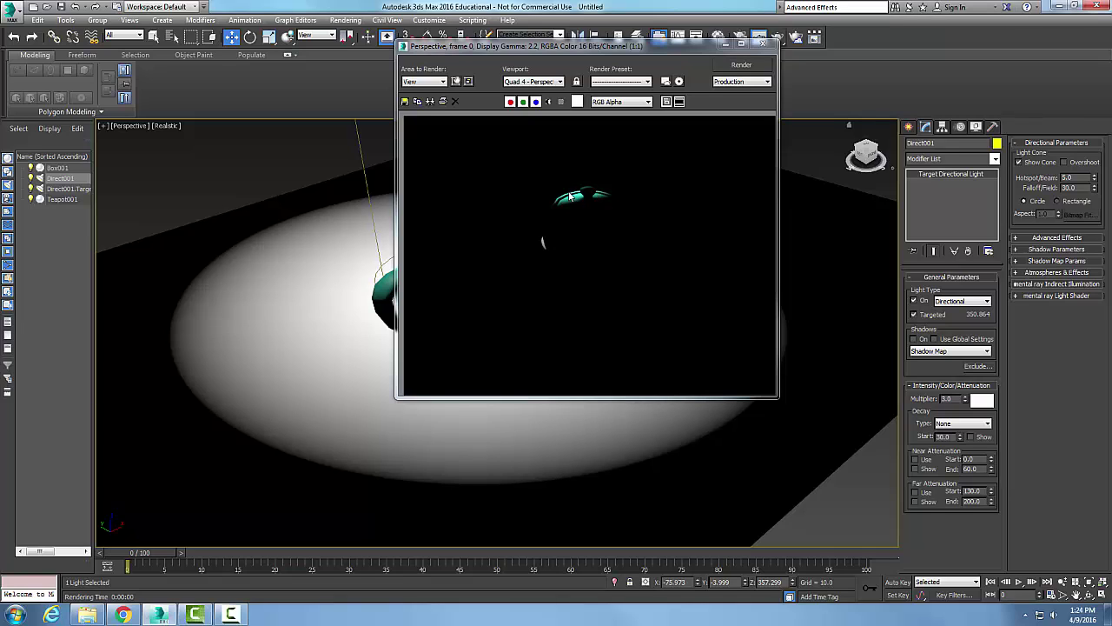
{"action": "left_click", "coordinate": [765, 45]}
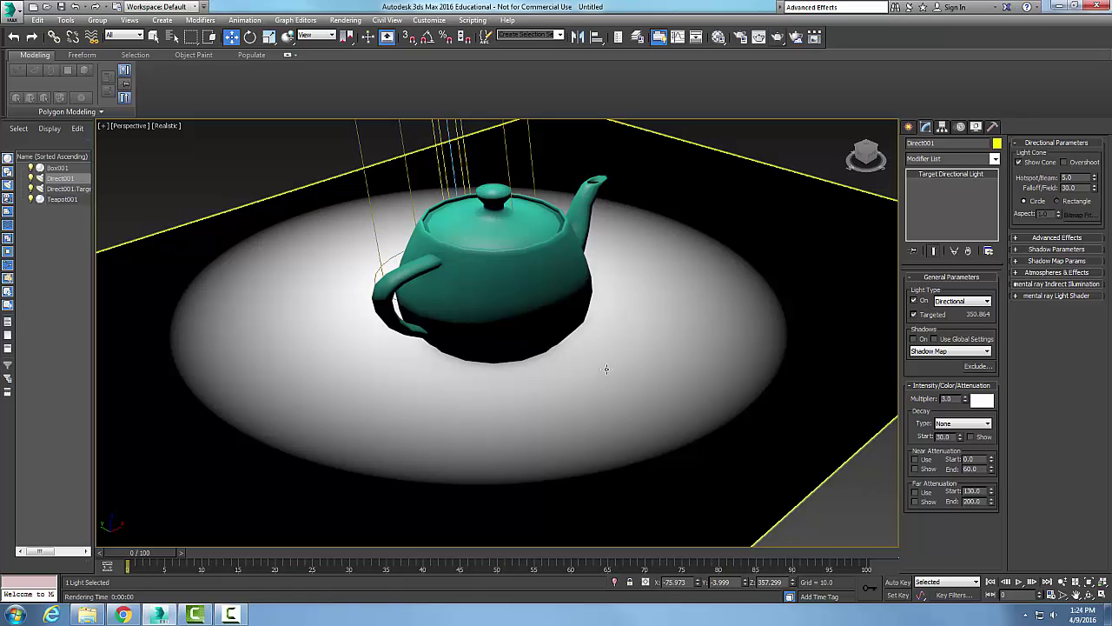
{"action": "mouse_move", "coordinate": [601, 367]}
{"action": "middle_mouse_down"}
{"action": "mouse_move", "coordinate": [618, 348]}
{"action": "mouse_move", "coordinate": [610, 371]}
{"action": "middle_mouse_up"}
{"action": "scroll", "coordinate": [610, 371], "scroll_direction": "down", "scroll_amount": 5}
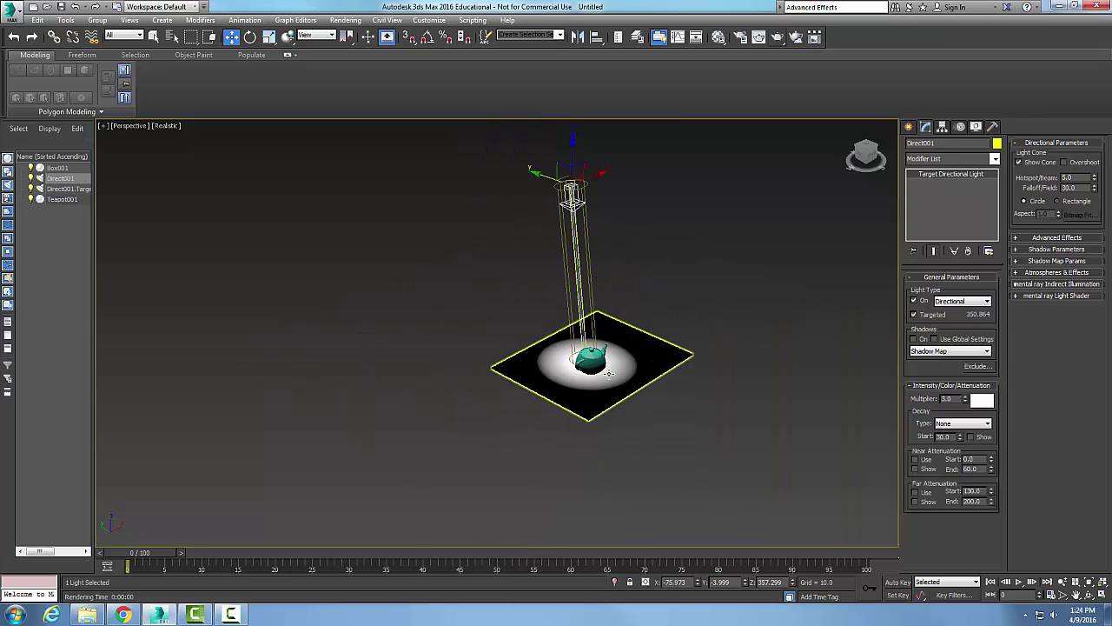
{"action": "left_click_drag", "start_coordinate": [545, 175], "coordinate": [583, 188]}
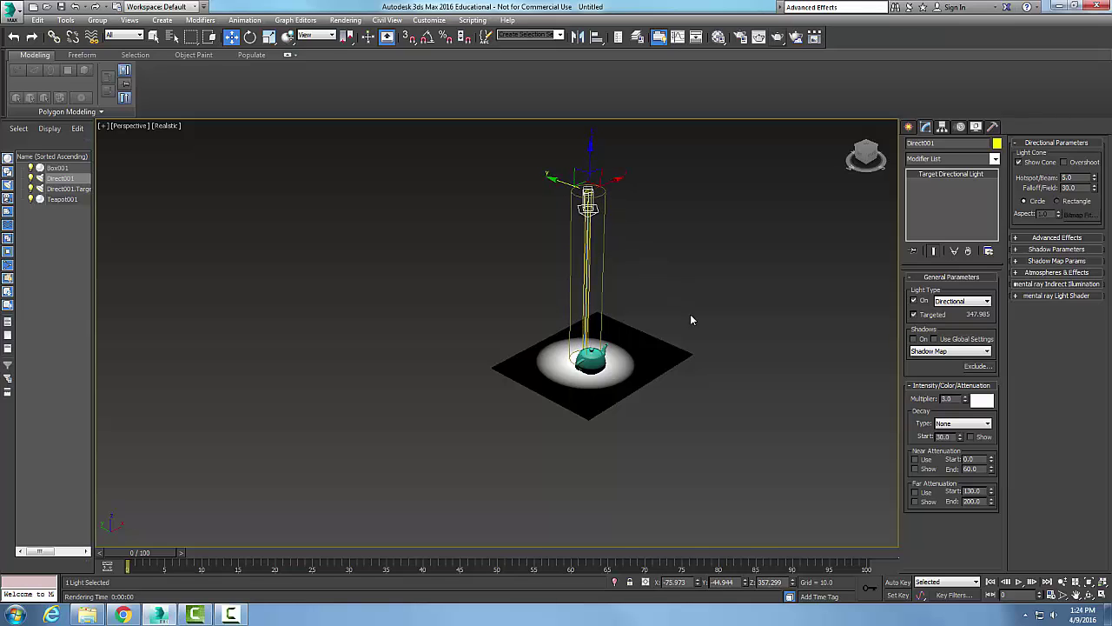
Step: Set the Multiplier to 5 and test-render
{"action": "double_click", "coordinate": [945, 398]}
{"action": "type", "text": "5"}
{"action": "key", "text": "Return"}
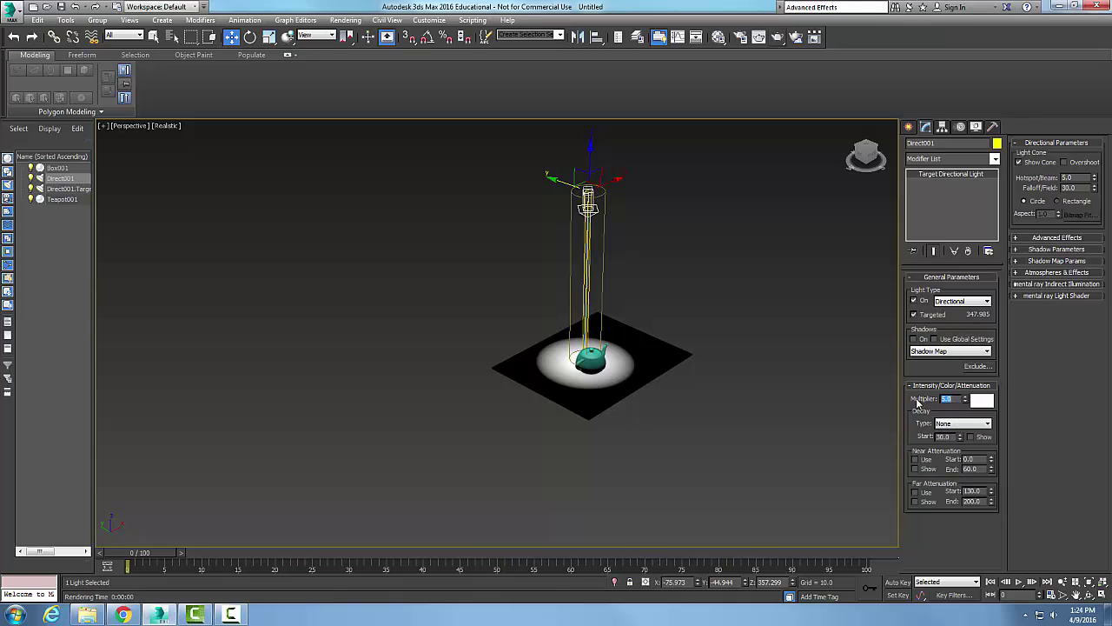
{"action": "left_click", "coordinate": [776, 38]}
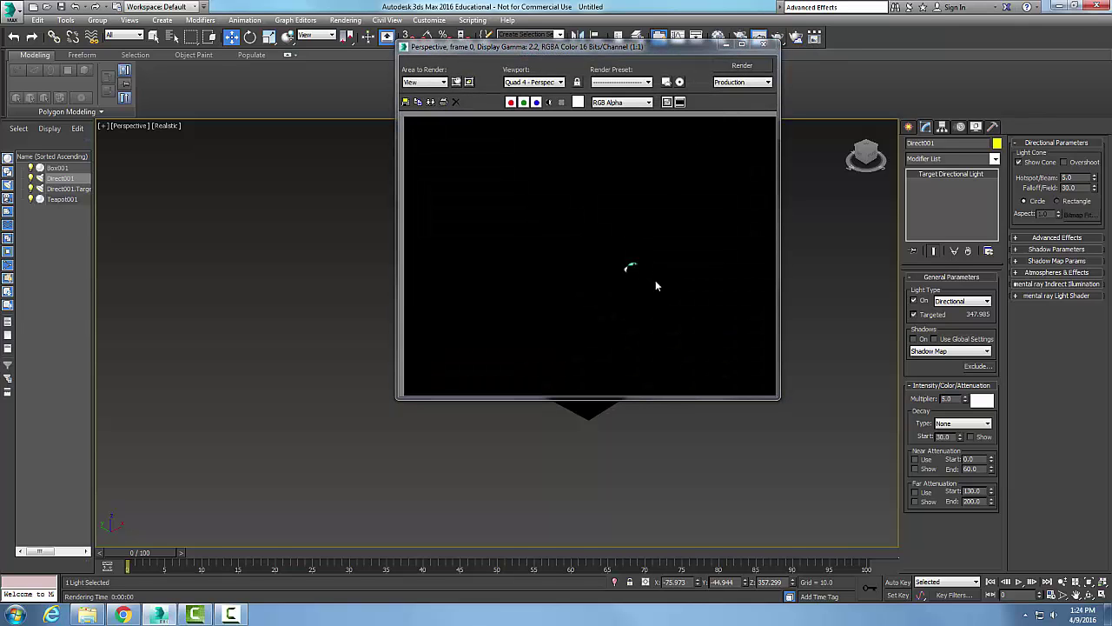
{"action": "left_click", "coordinate": [763, 44]}
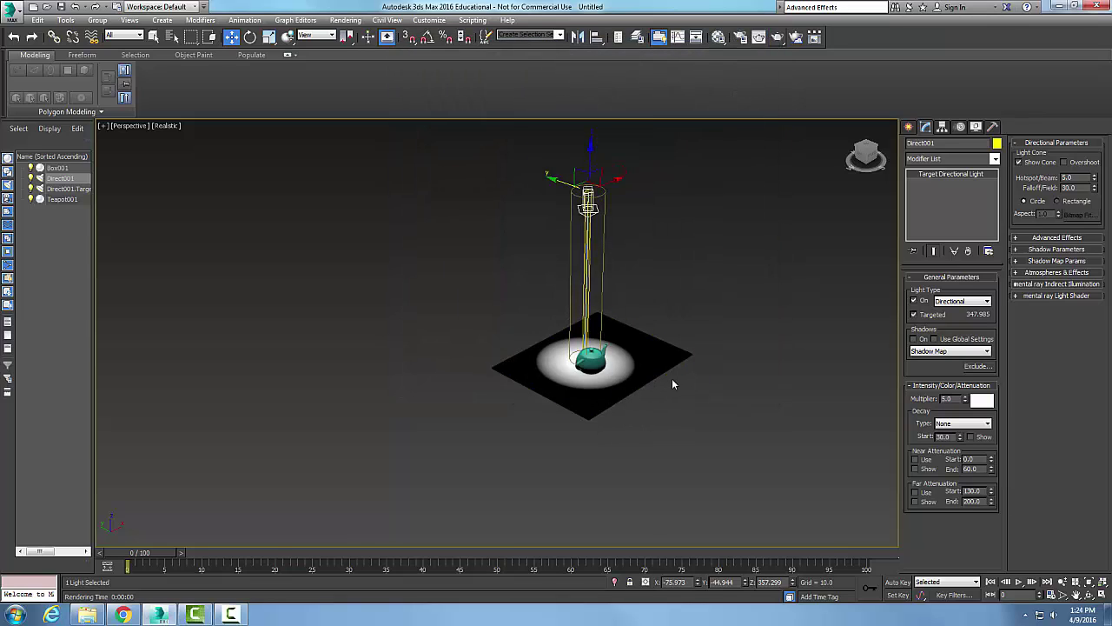
Step: Test-render with a Multiplier of 500, then reset the Multiplier to 1
{"action": "middle_click_drag", "start_coordinate": [666, 359], "coordinate": [670, 364]}
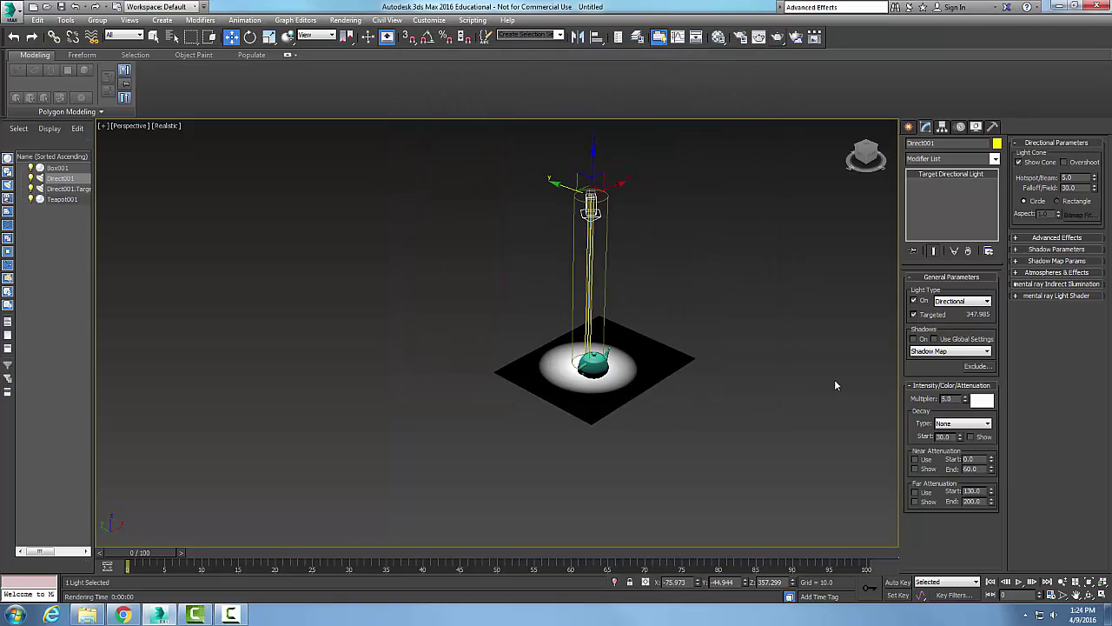
{"action": "double_click", "coordinate": [947, 398]}
{"action": "type", "text": "500"}
{"action": "key", "text": "Return"}
{"action": "left_click", "coordinate": [777, 39]}
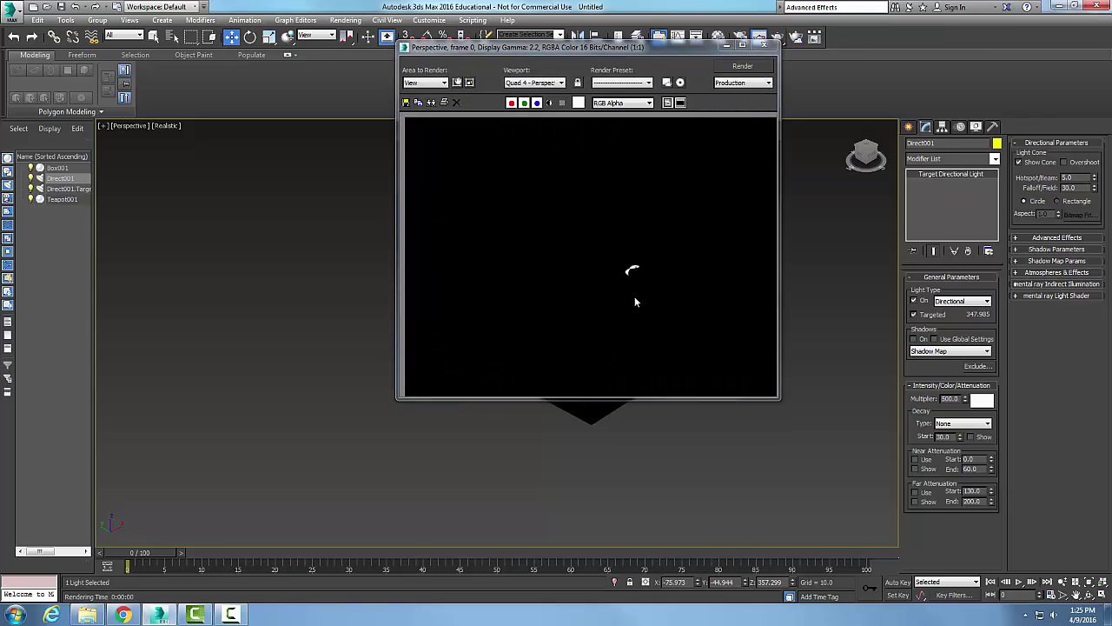
{"action": "left_click", "coordinate": [764, 44]}
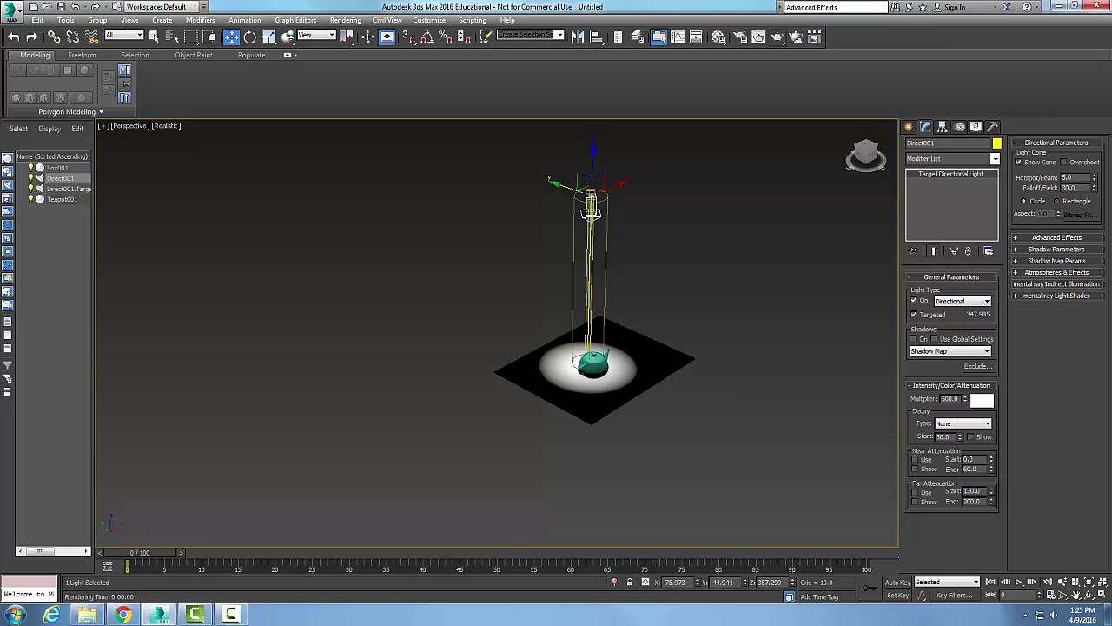
{"action": "type", "text": "1"}
{"action": "key", "text": "Return"}
{"action": "left_click", "coordinate": [945, 421]}
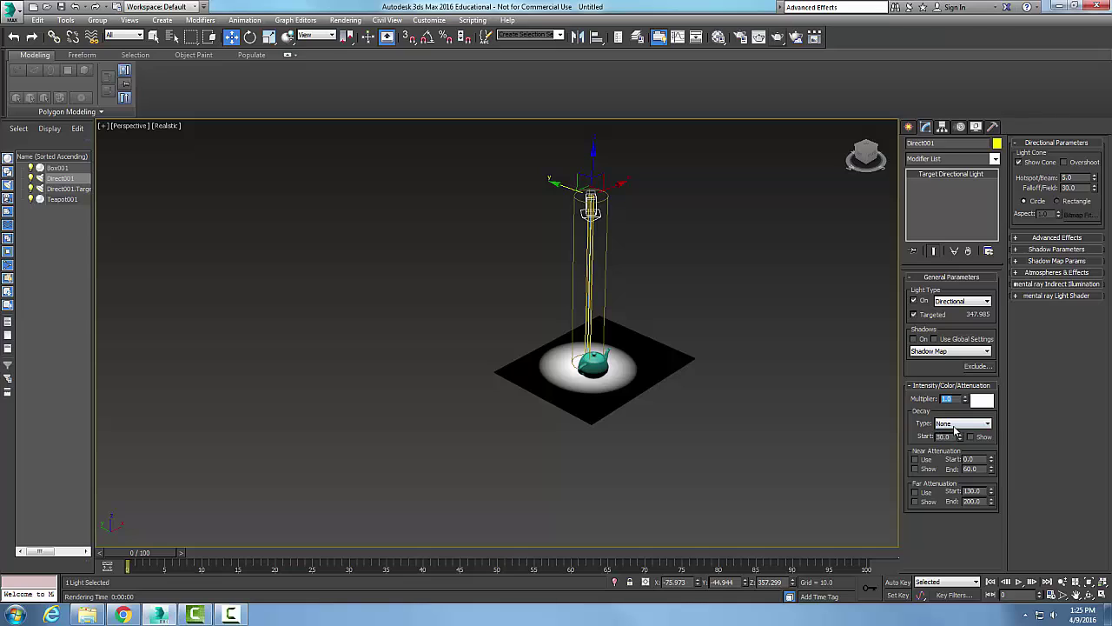